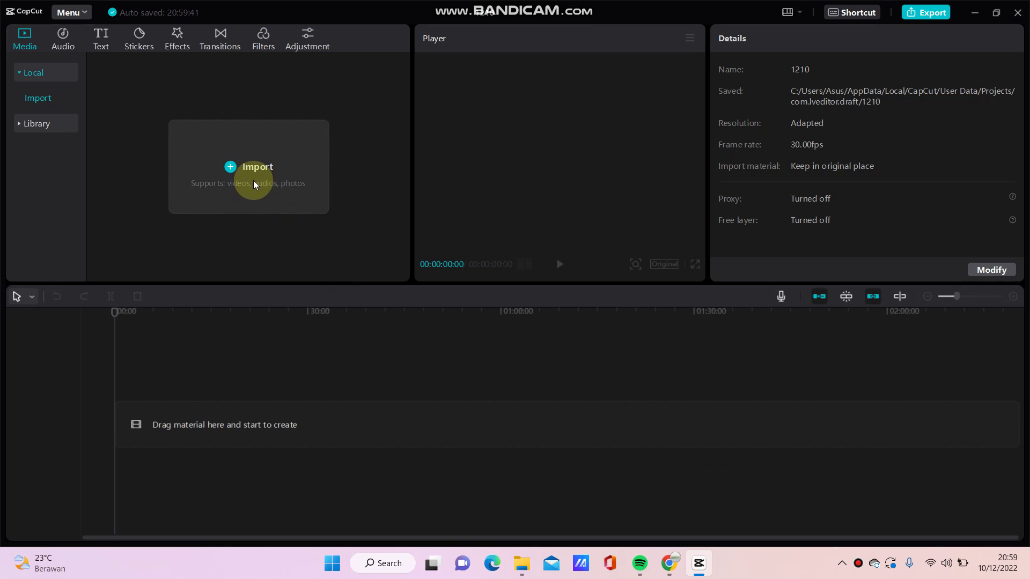
Place the black B&W library clip on the timeline as a five-second track and select it.
left_click(24, 124)
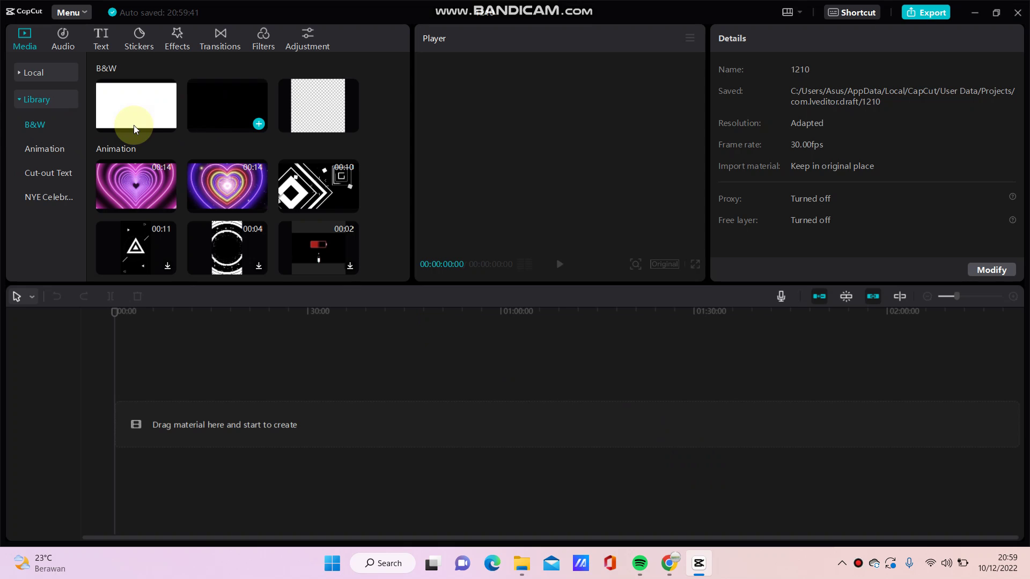
left_click_drag(226, 105, 114, 432)
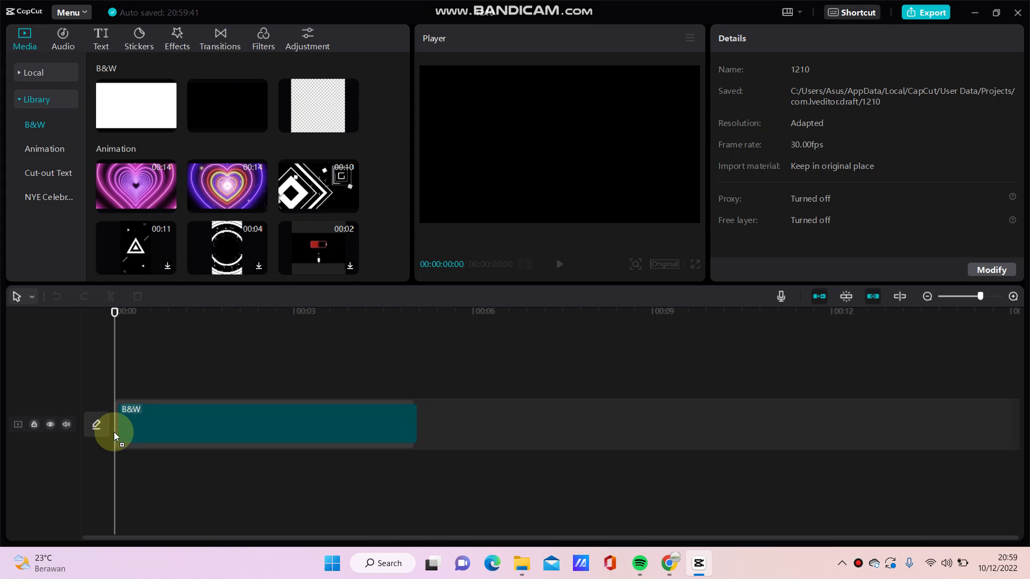
left_click(154, 419)
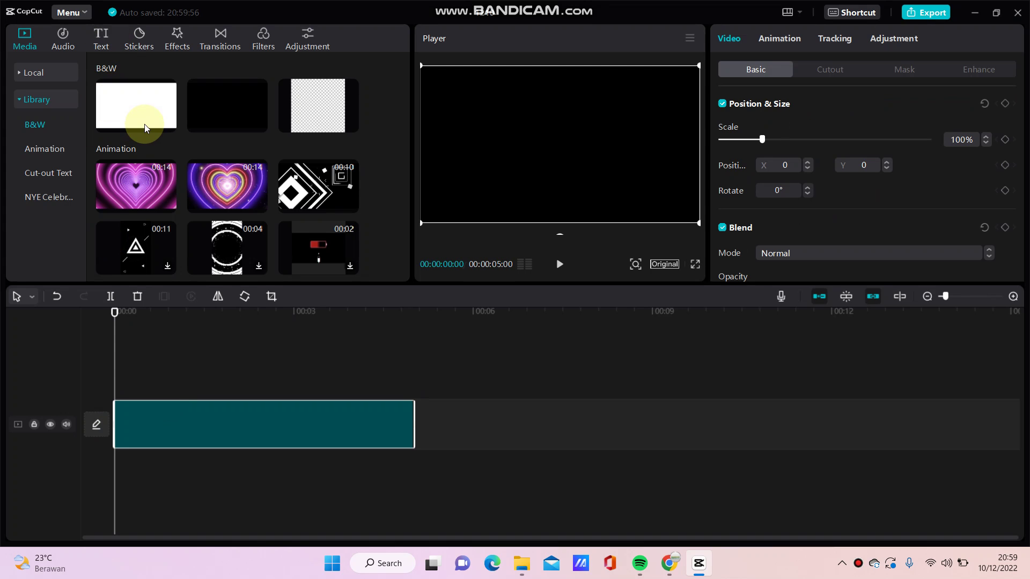
Add a default text layer and replace its placeholder with GLOWING.
left_click(100, 37)
left_click(143, 125)
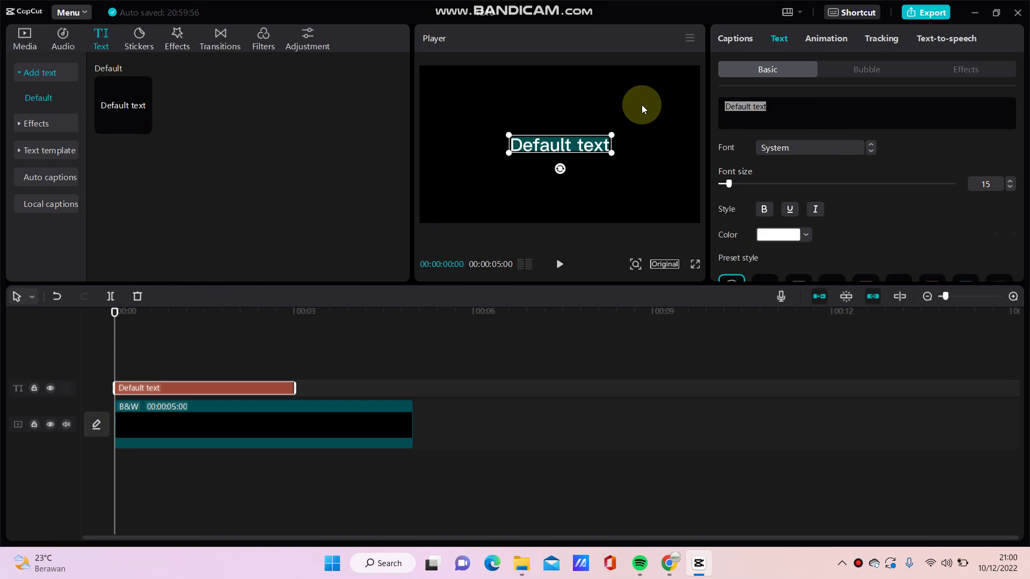
key("BackSpace")
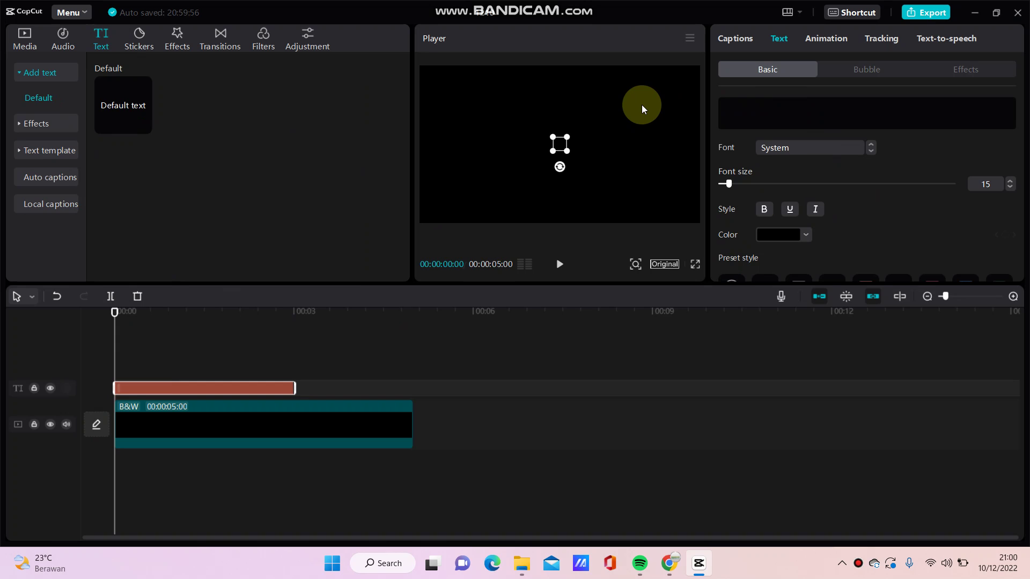
type("GLO")
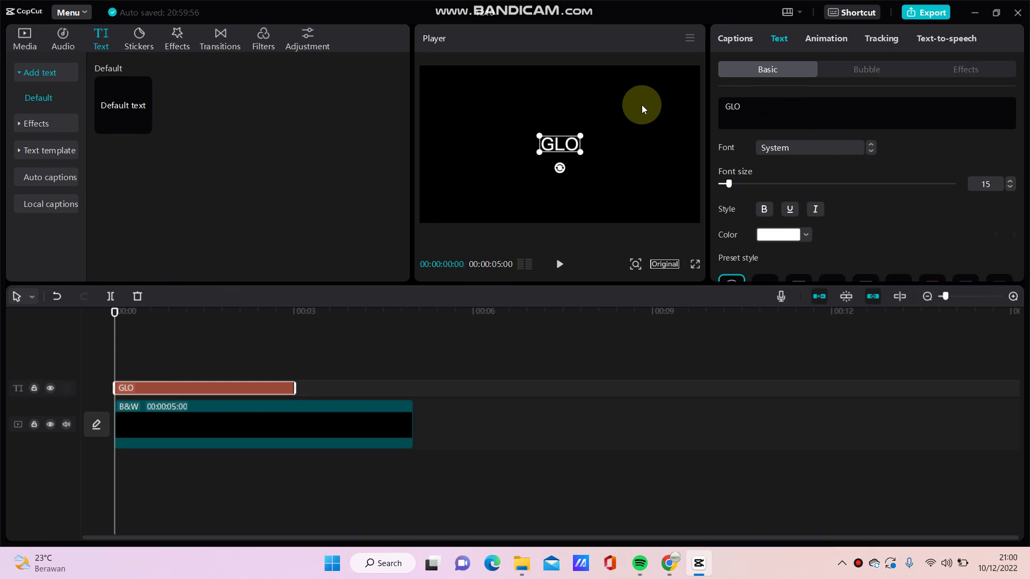
type("WING")
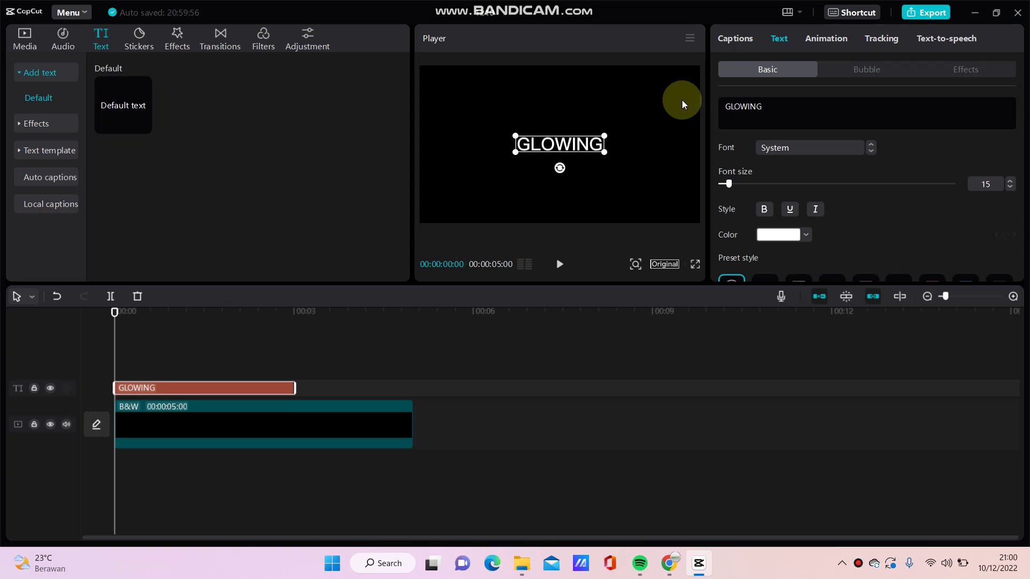
Enlarge the GLOWING text and extend its clip to the full 5 seconds.
left_click_drag(606, 154, 618, 161)
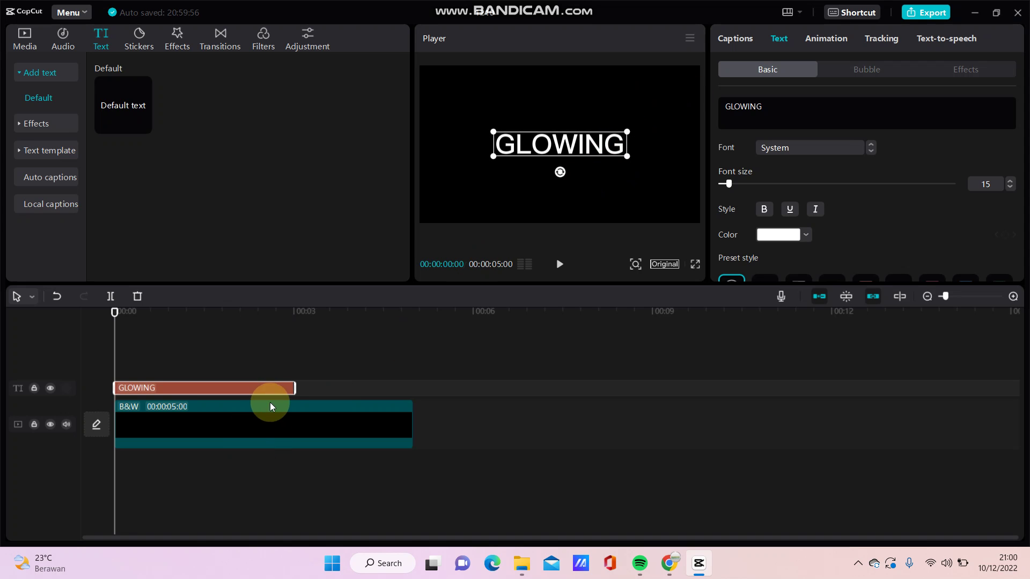
left_click_drag(294, 388, 412, 389)
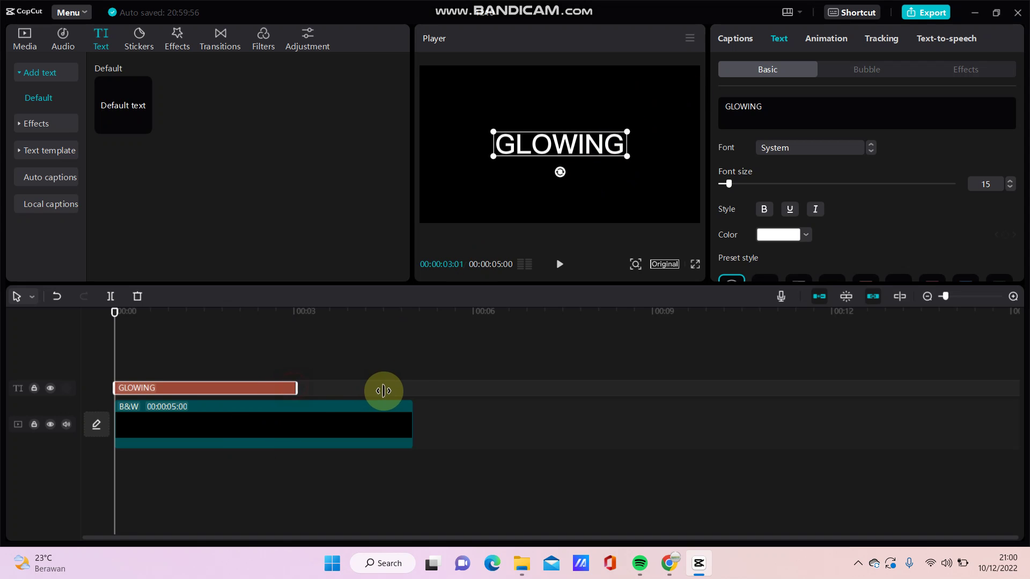
left_click(466, 460)
left_click(413, 360)
Change the GLOWING text colour from white to red.
left_click(373, 389)
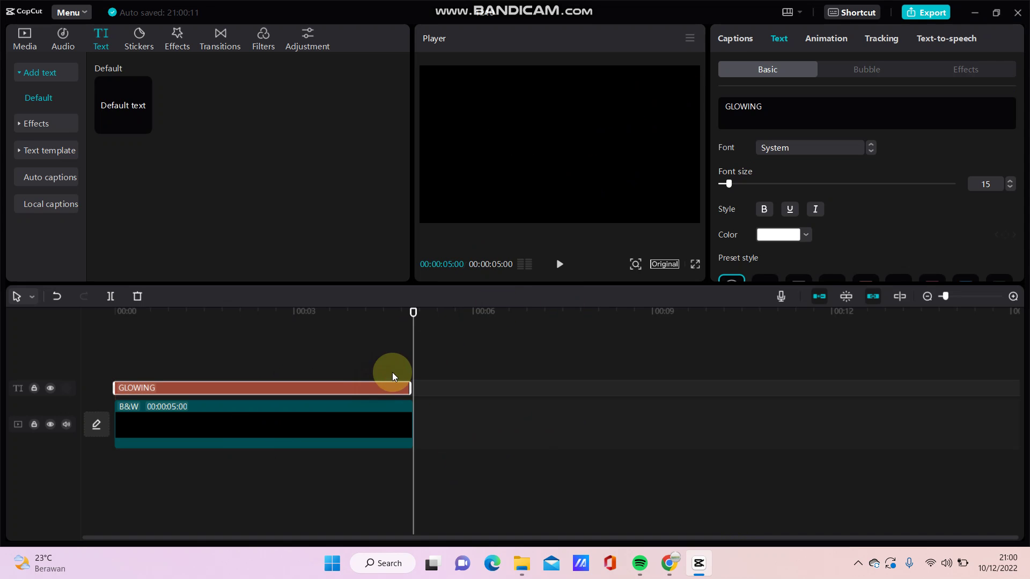
left_click(811, 238)
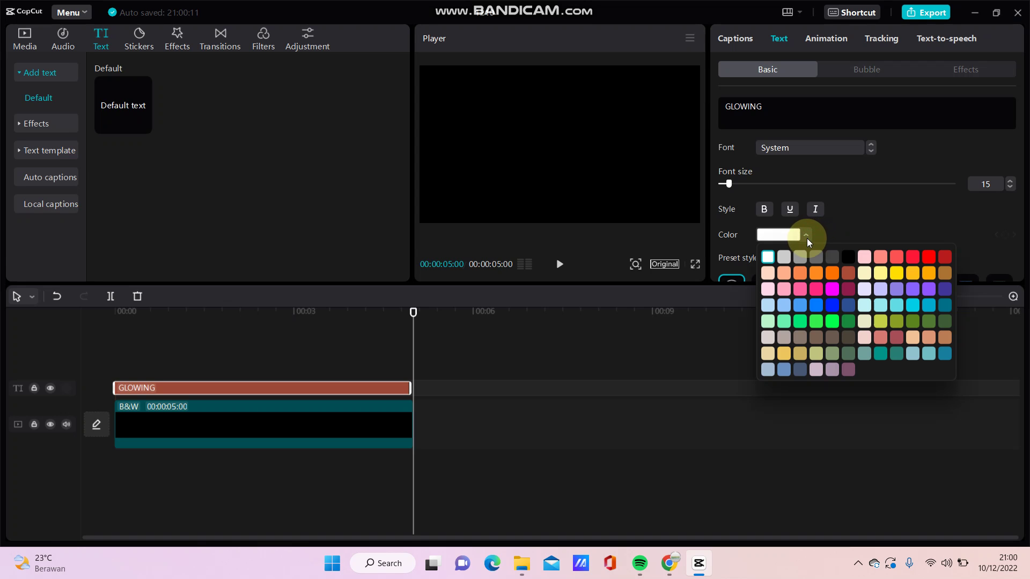
left_click(912, 258)
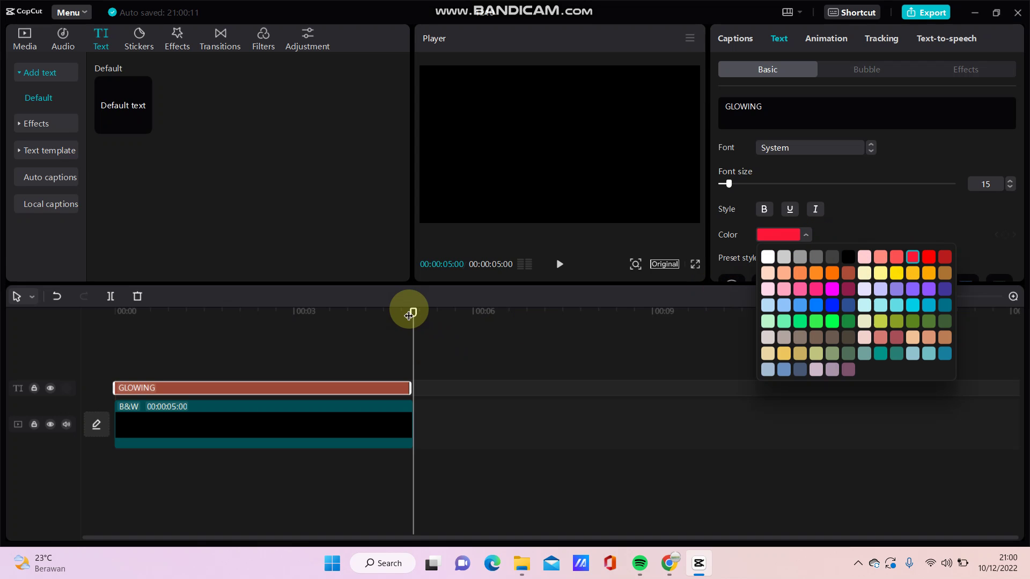
left_click_drag(413, 312, 365, 354)
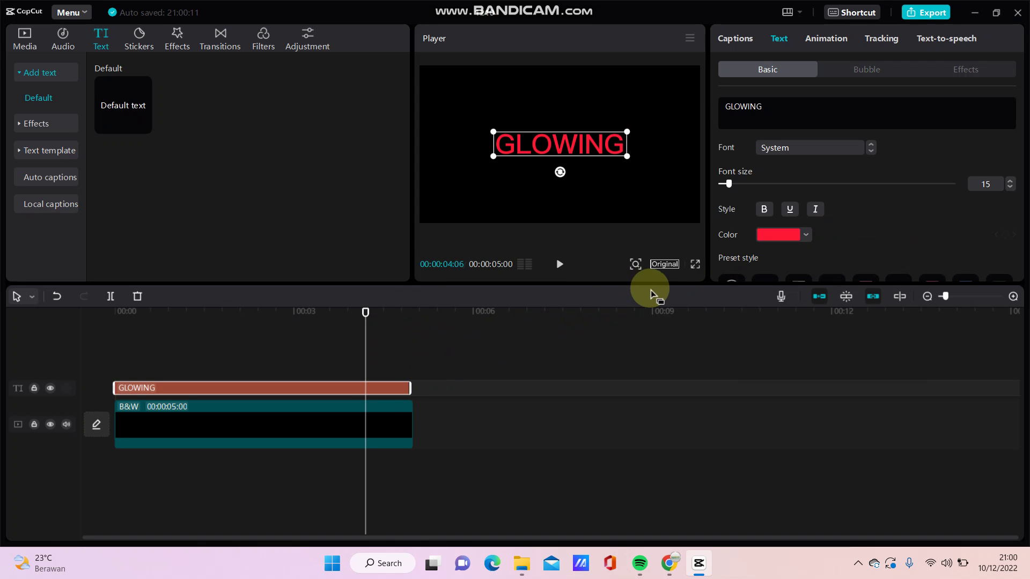
Export the red GLOWING project as the 1080p mp4 video '1'.
left_click(926, 13)
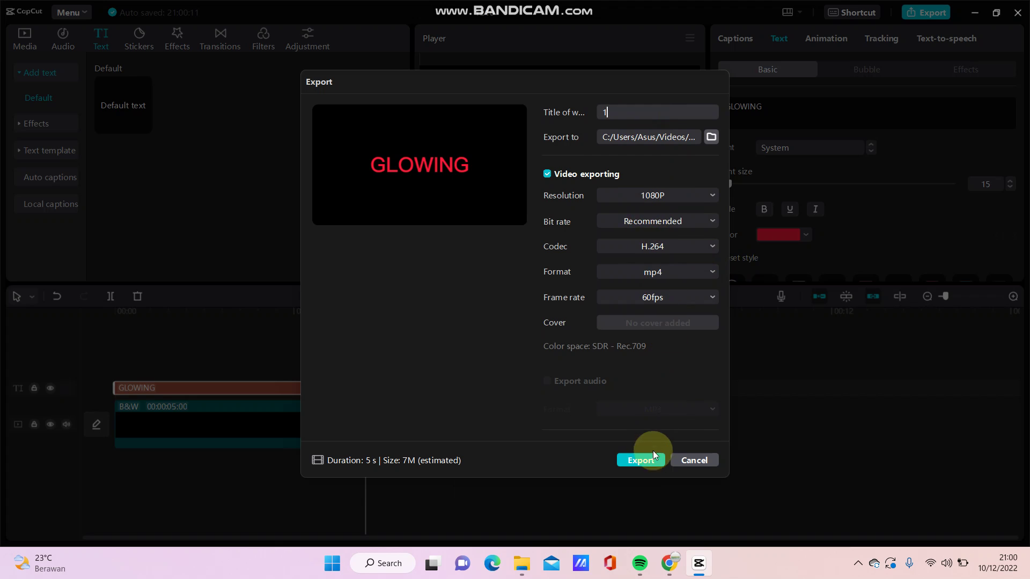
left_click(642, 460)
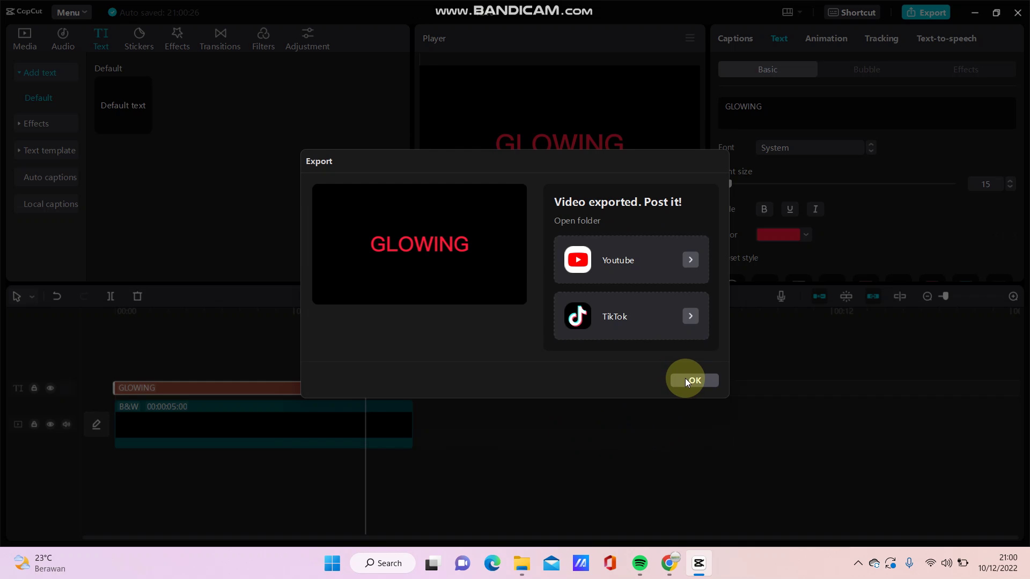
left_click(688, 381)
Delete the text and black clips, then import 1.mp4 and place it on the timeline.
left_click_drag(396, 473, 257, 359)
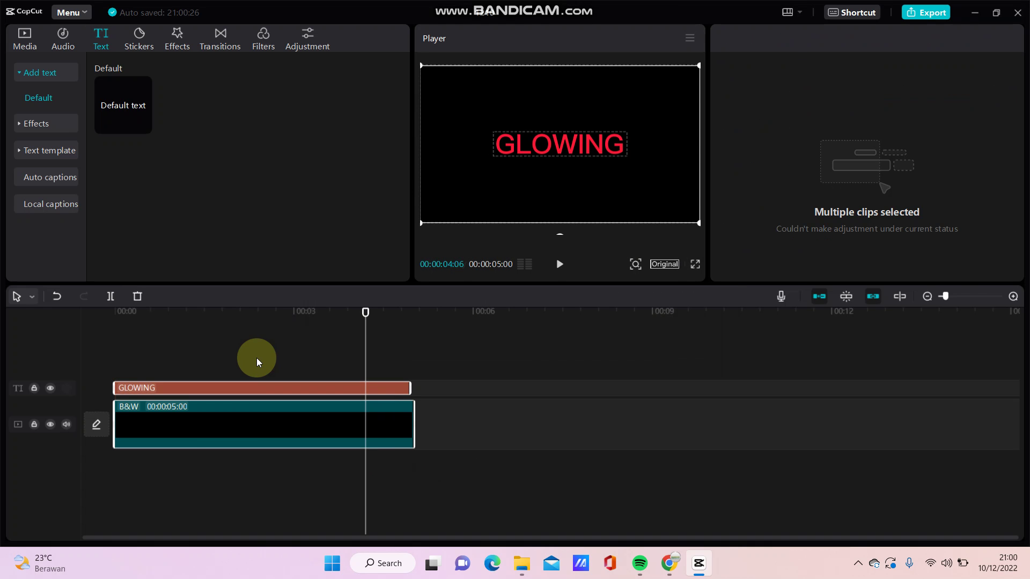
key("Delete")
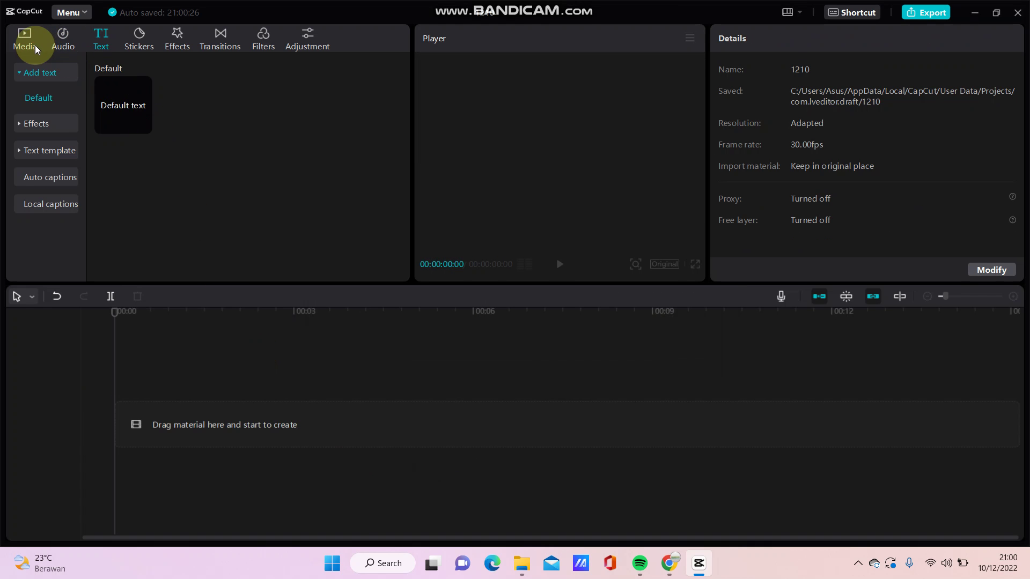
left_click(25, 38)
left_click(33, 72)
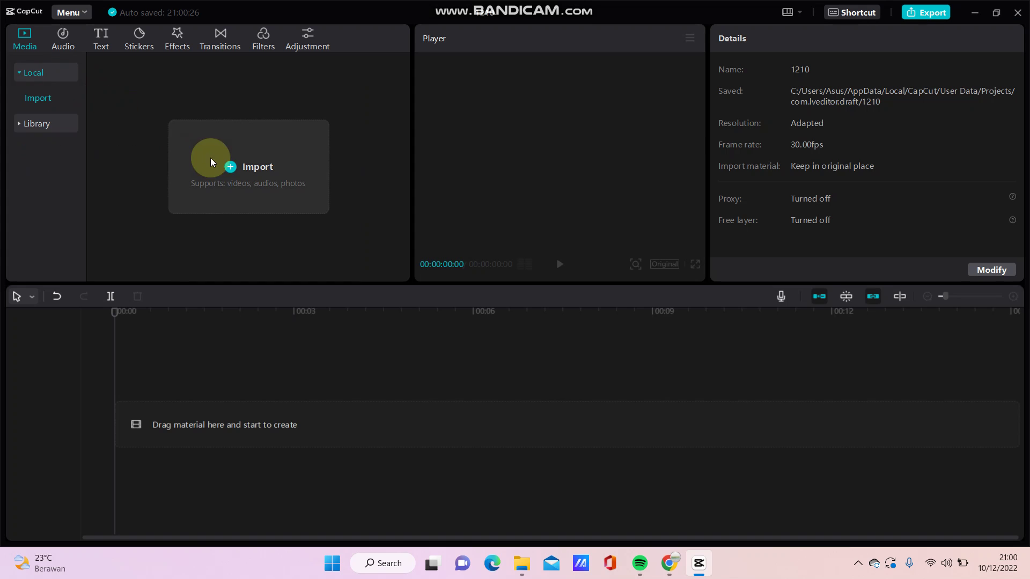
left_click(222, 167)
left_click(200, 125)
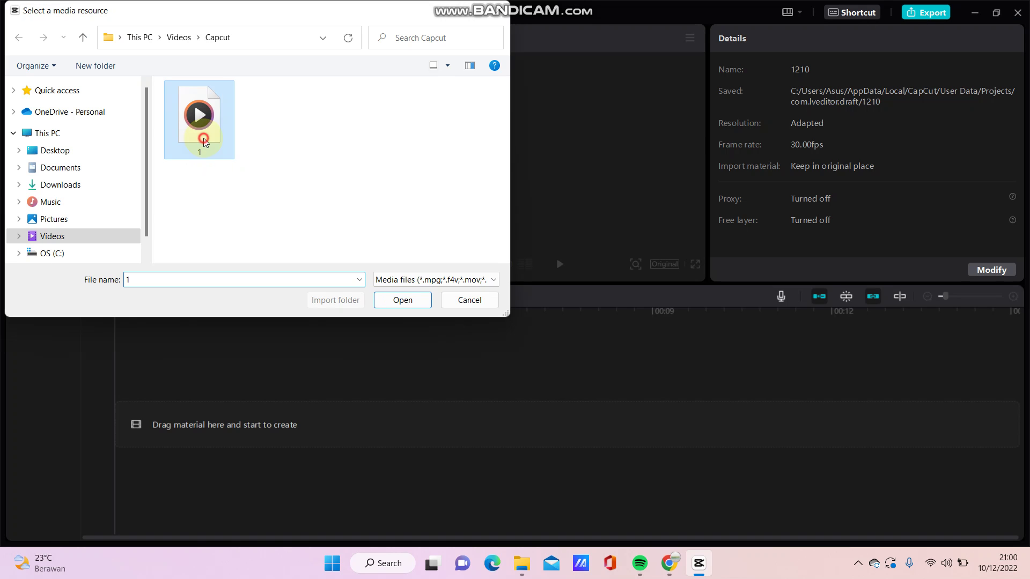
left_click(371, 303)
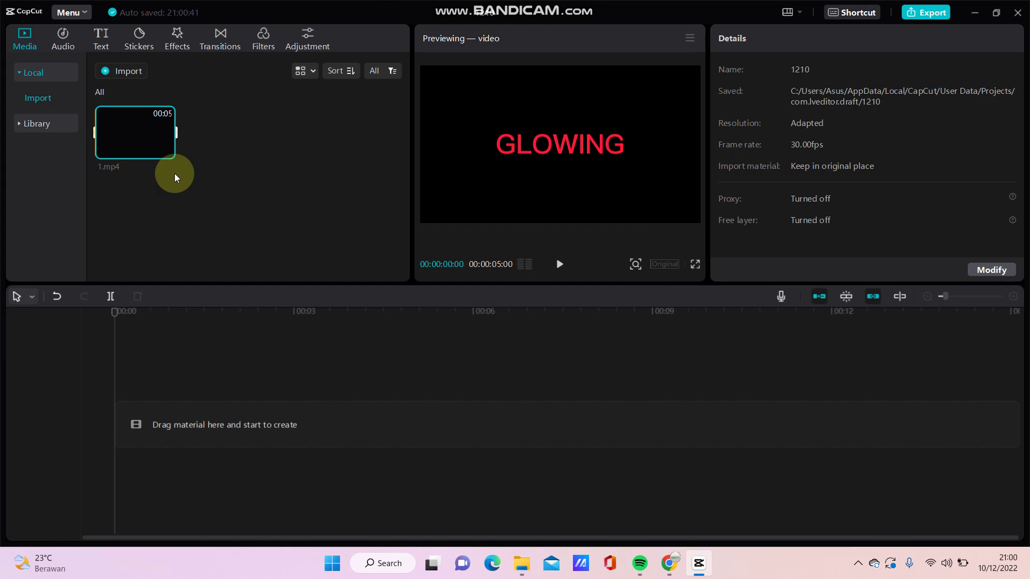
left_click_drag(138, 143, 123, 424)
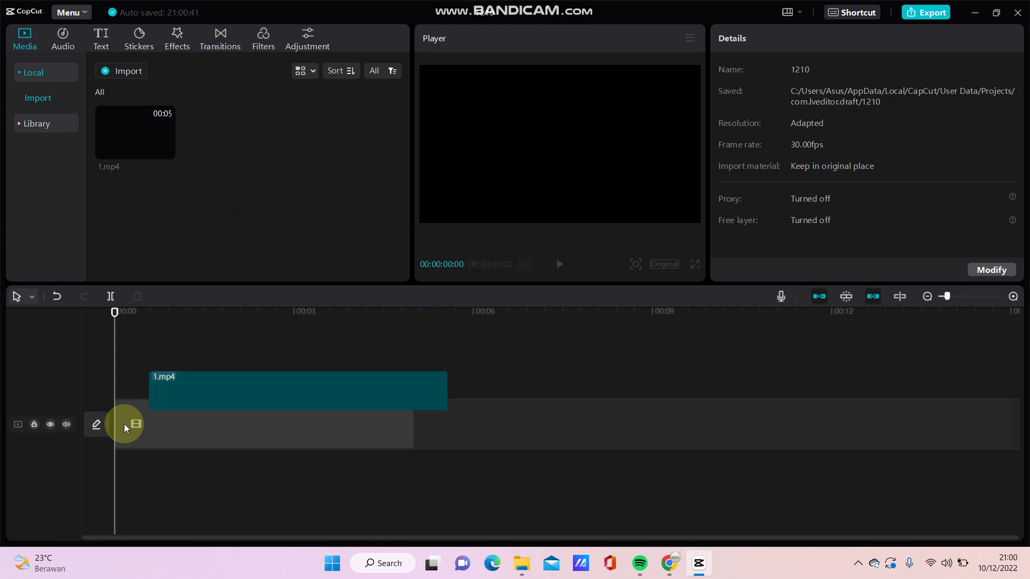
Browse to the Shadow video effects and download the Develop effect.
left_click(175, 46)
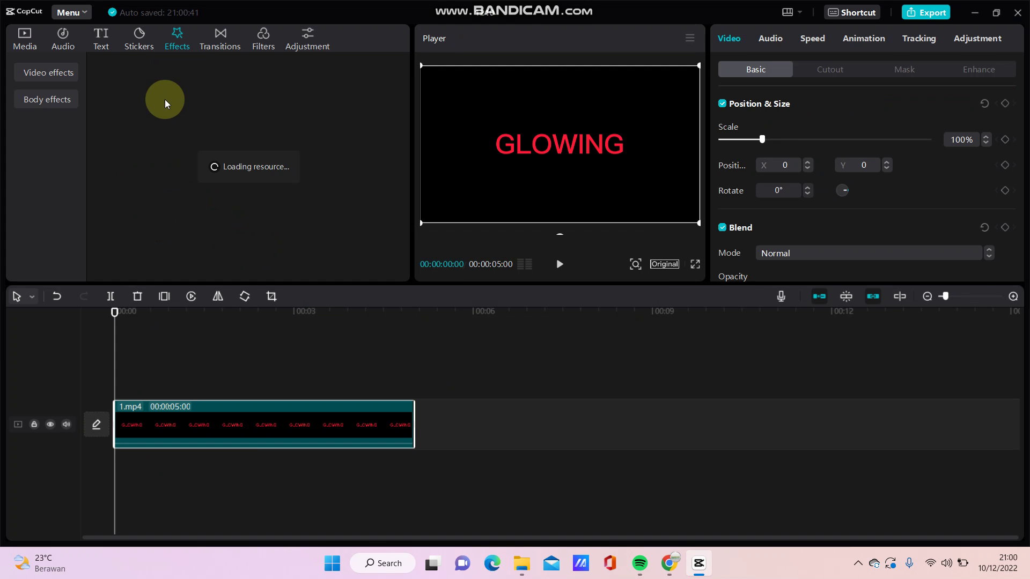
left_click(152, 133)
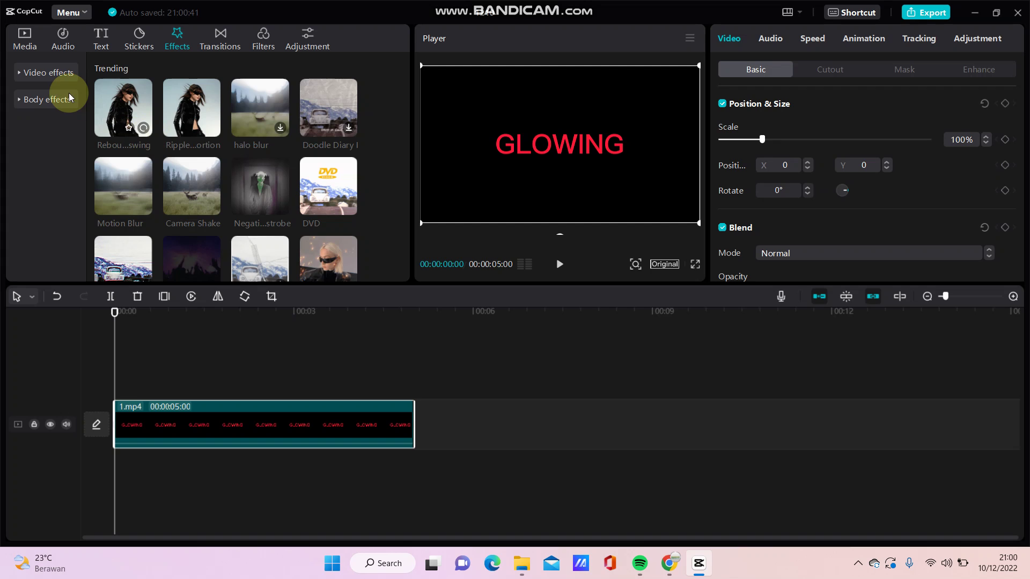
left_click(46, 72)
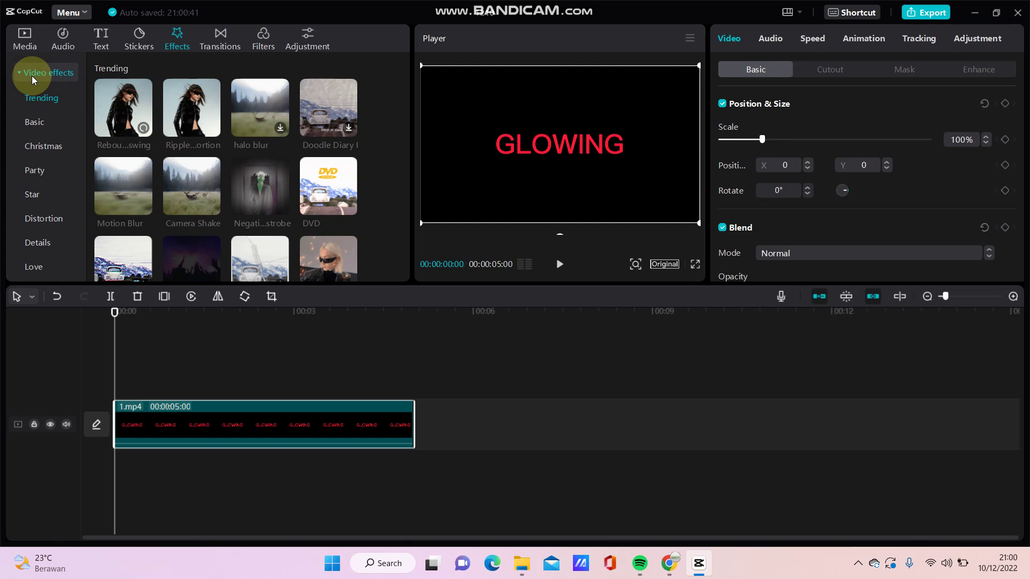
scroll(37, 194, "down", 3)
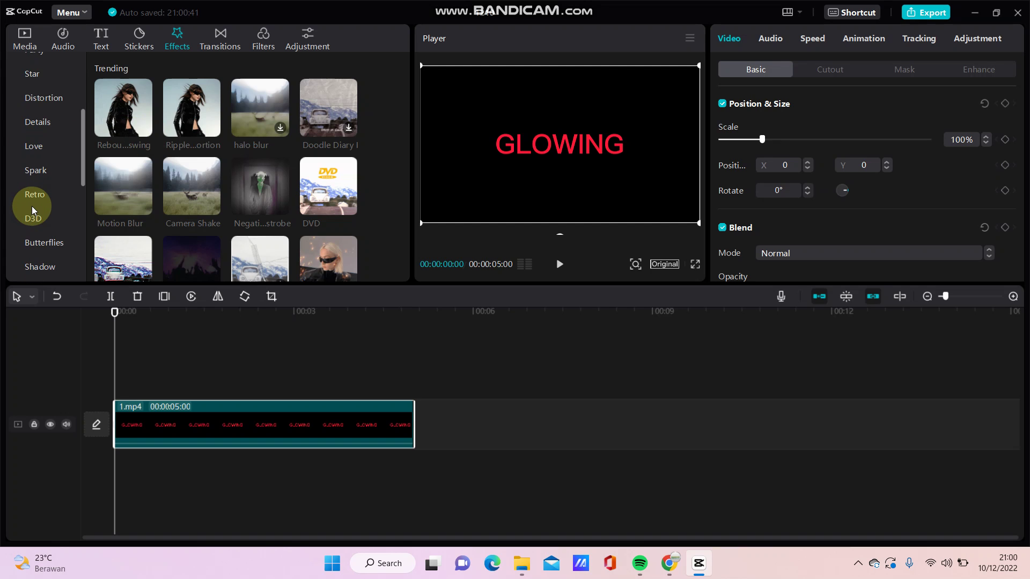
scroll(45, 210, "down", 2)
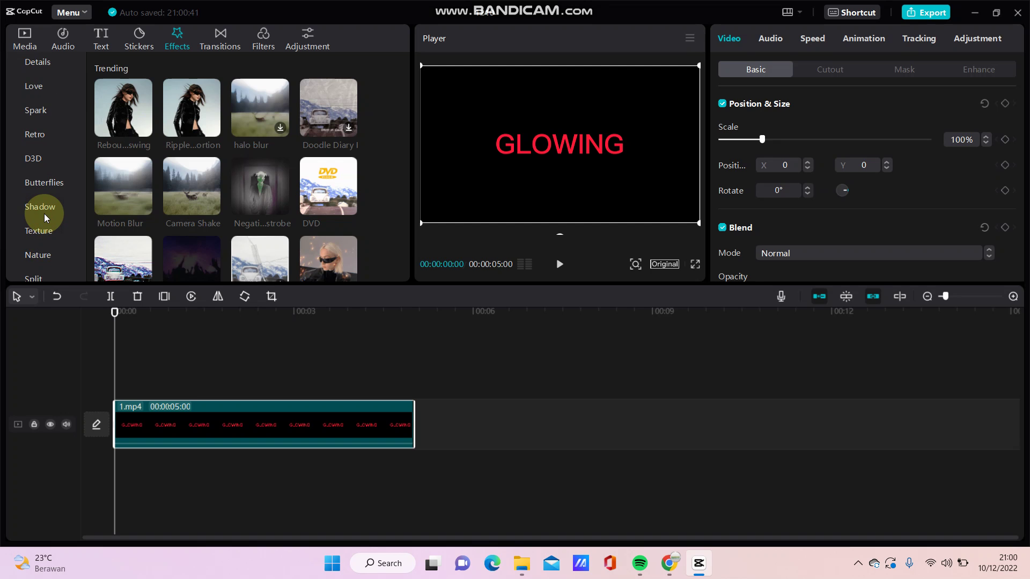
left_click(45, 216)
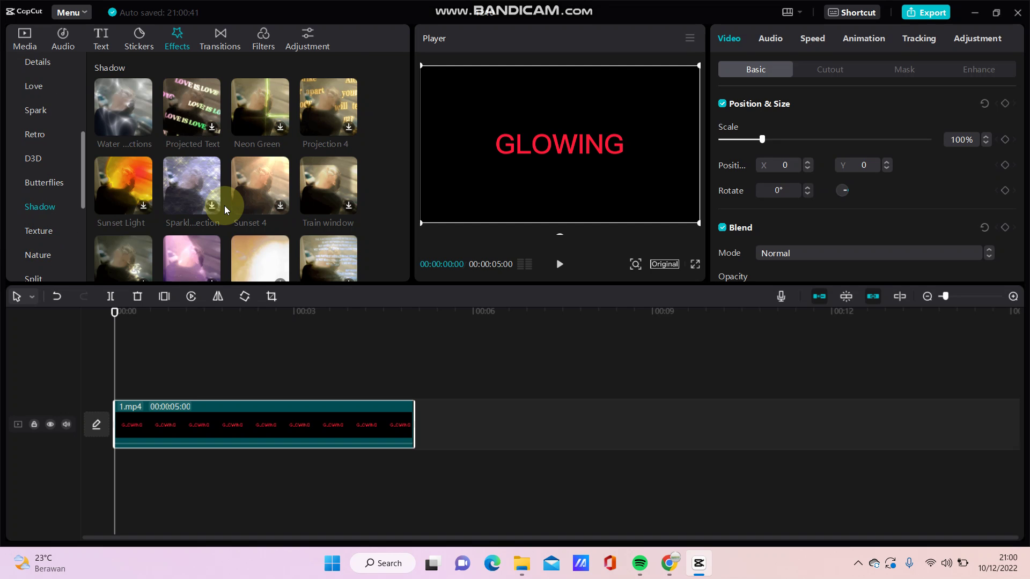
scroll(271, 205, "down", 1)
left_click(271, 205)
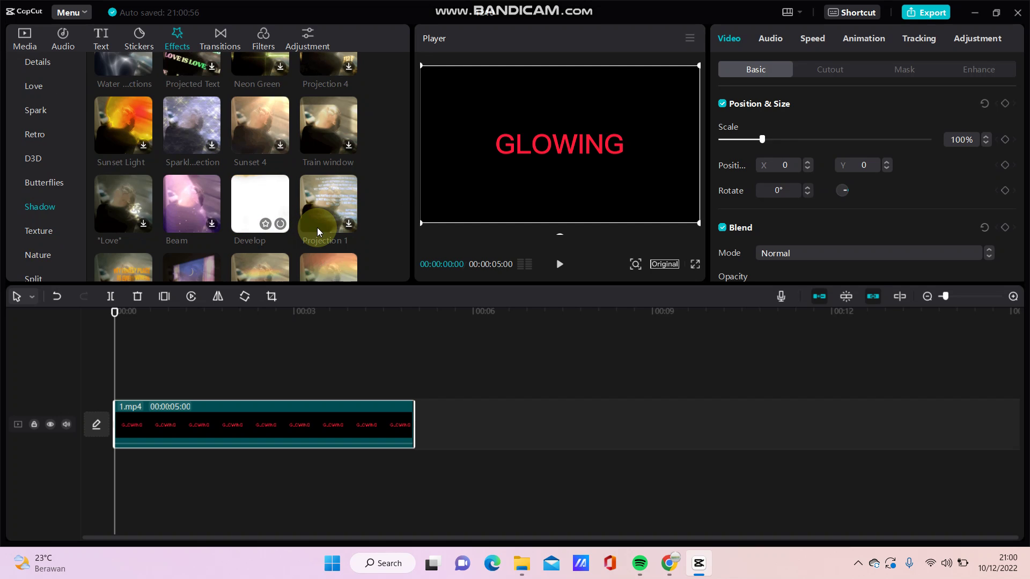
scroll(317, 228, "down", 3)
Apply the Angel effect across the whole 1.mp4 clip at Strength 100.
left_click(136, 366)
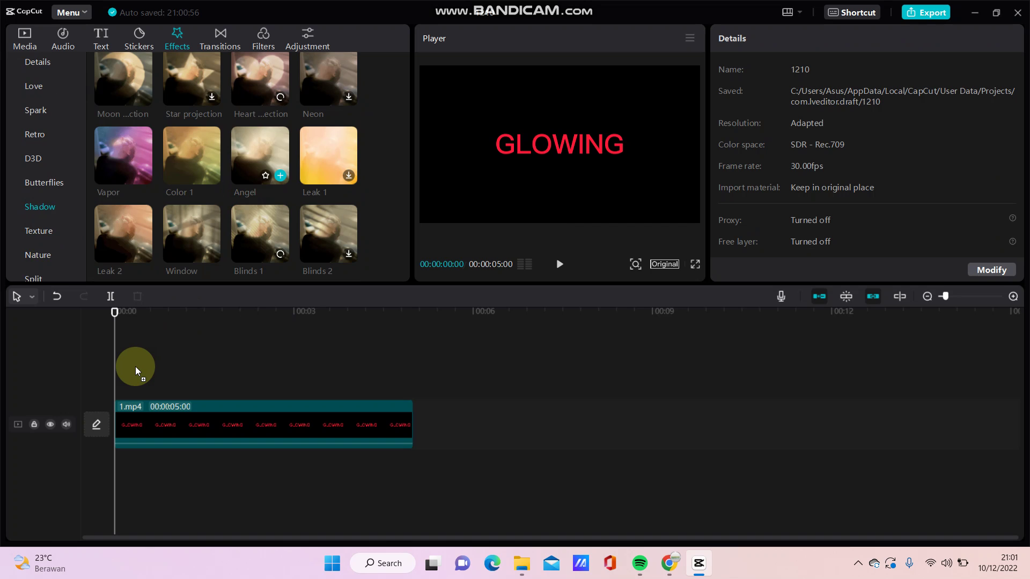
left_click_drag(136, 367, 136, 367)
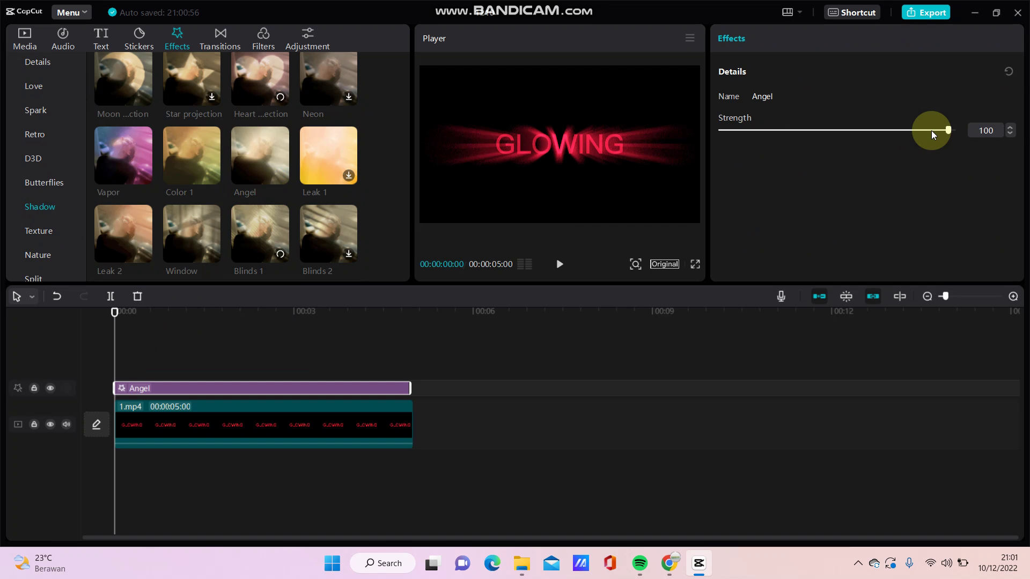